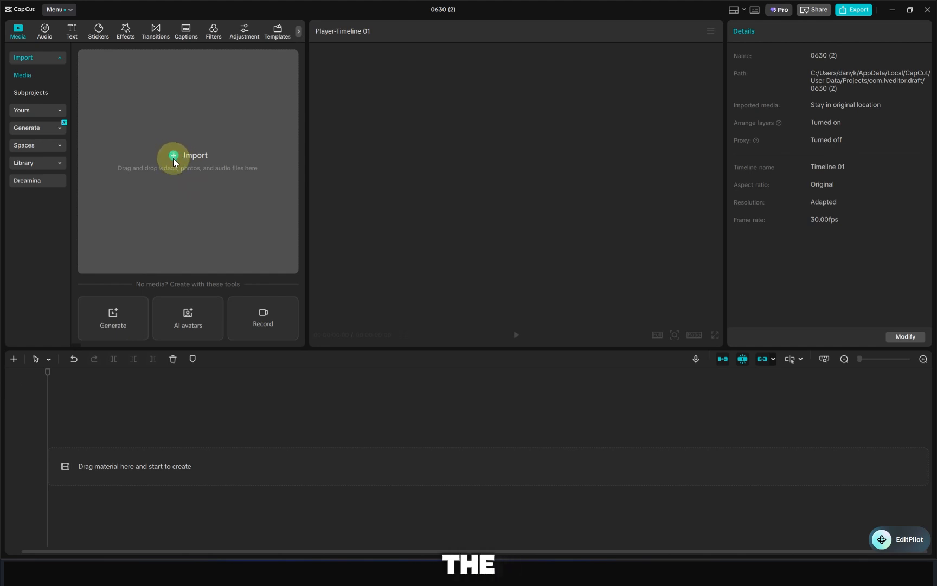
- Import the After Effects tutorial thumbnail image into the media library
click(173, 160)
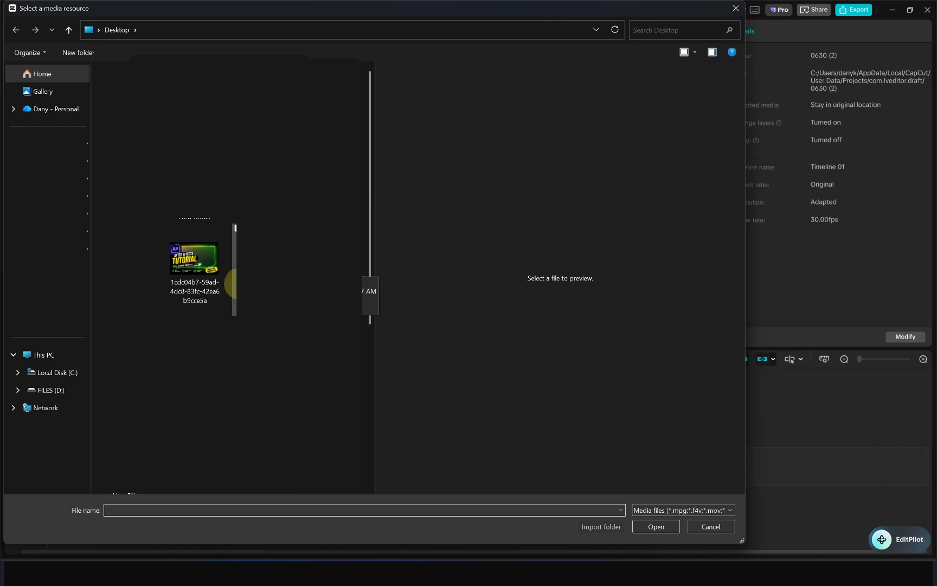
click(195, 260)
click(645, 528)
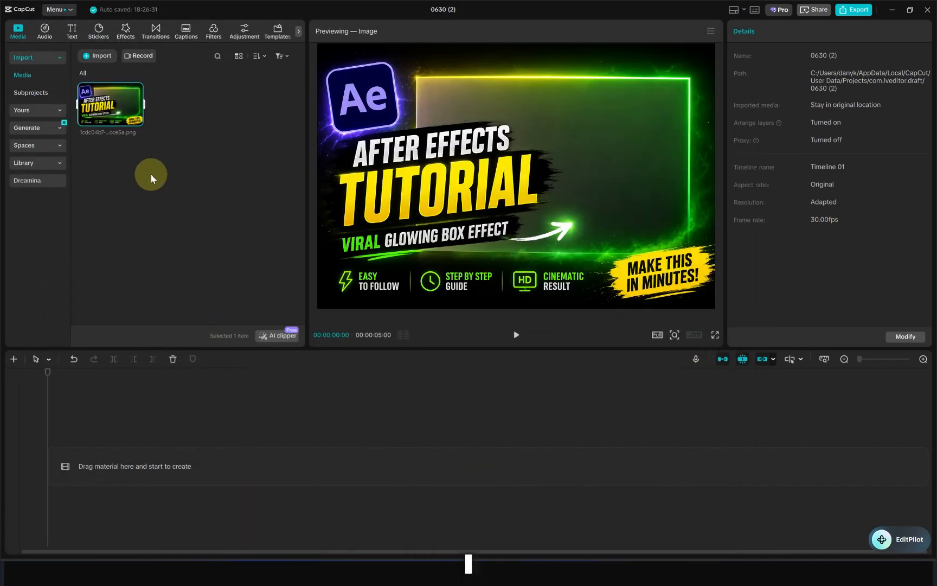
- Preview the imported thumbnail image in the player
mouse_move(135, 119)
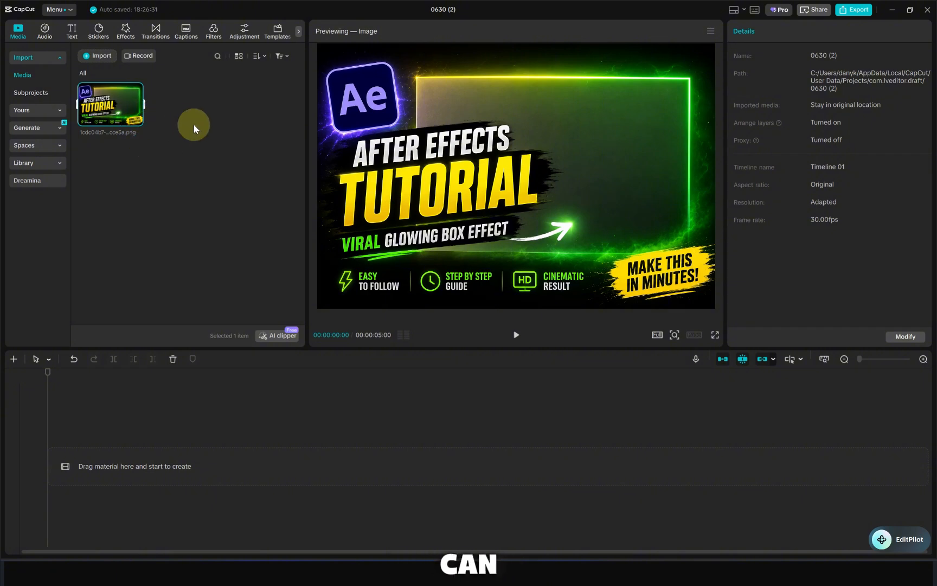
drag(103, 113, 95, 187)
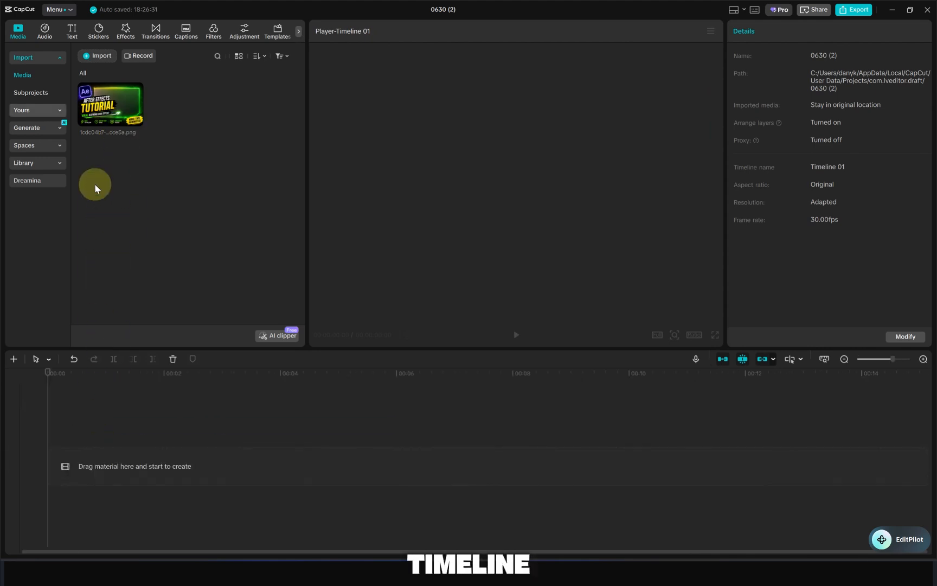
click(114, 104)
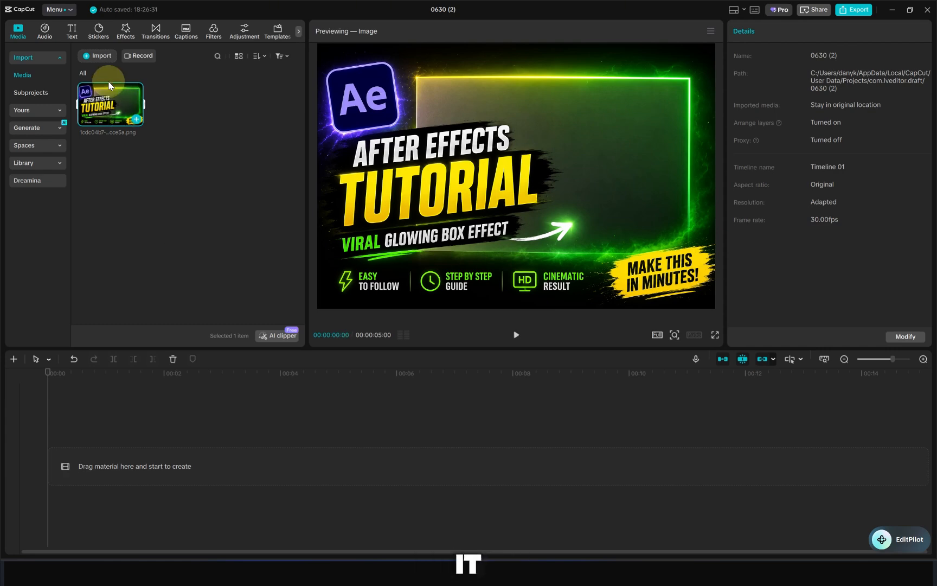
- Import the Comp 1_1 video file into the media library
click(97, 55)
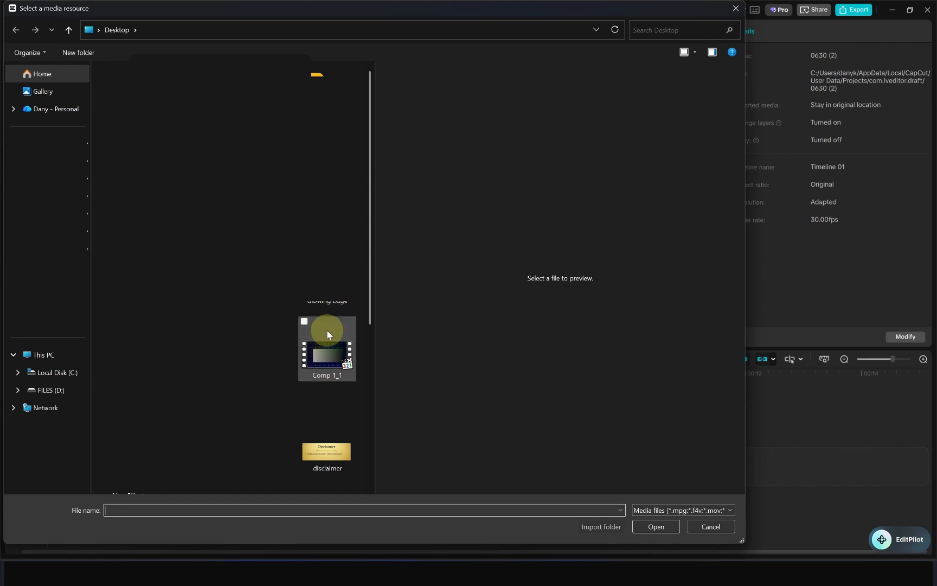
double_click(319, 347)
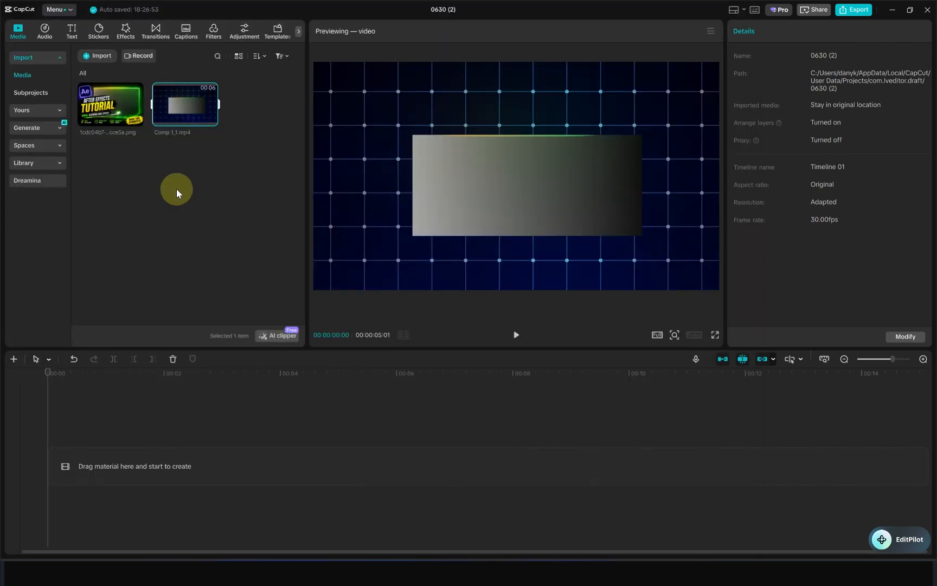
- Preview the Comp 1_1 video clip in the player
drag(172, 112, 176, 113)
click(161, 110)
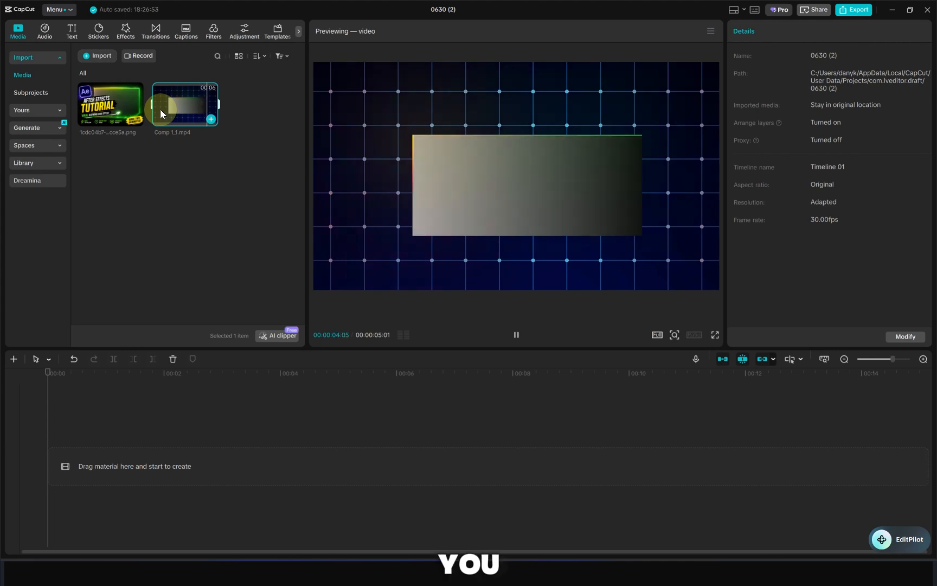
mouse_move(167, 109)
mouse_down()
mouse_move(147, 209)
mouse_move(142, 328)
mouse_move(183, 107)
mouse_up()
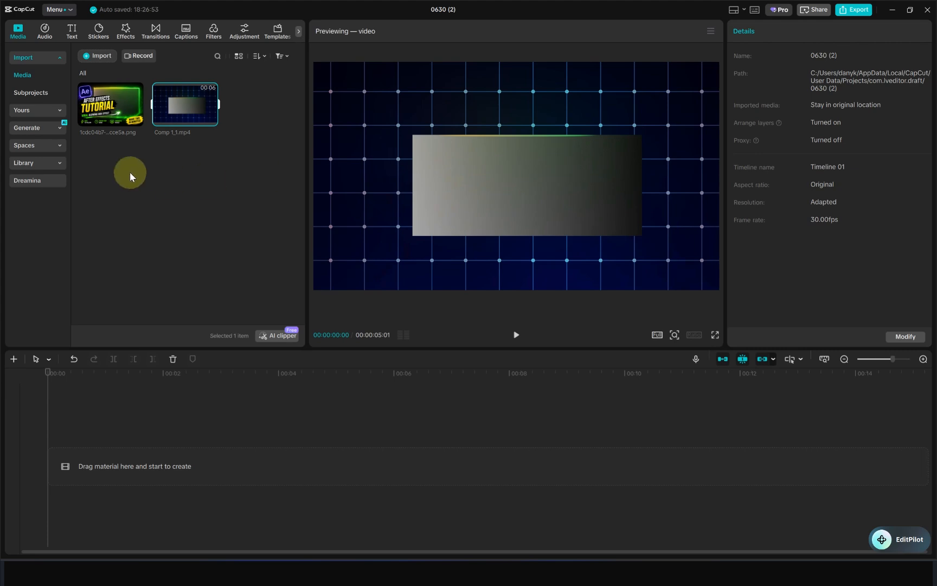
- Browse the Favorites, My presets and Brand assets sections of your own media
click(47, 108)
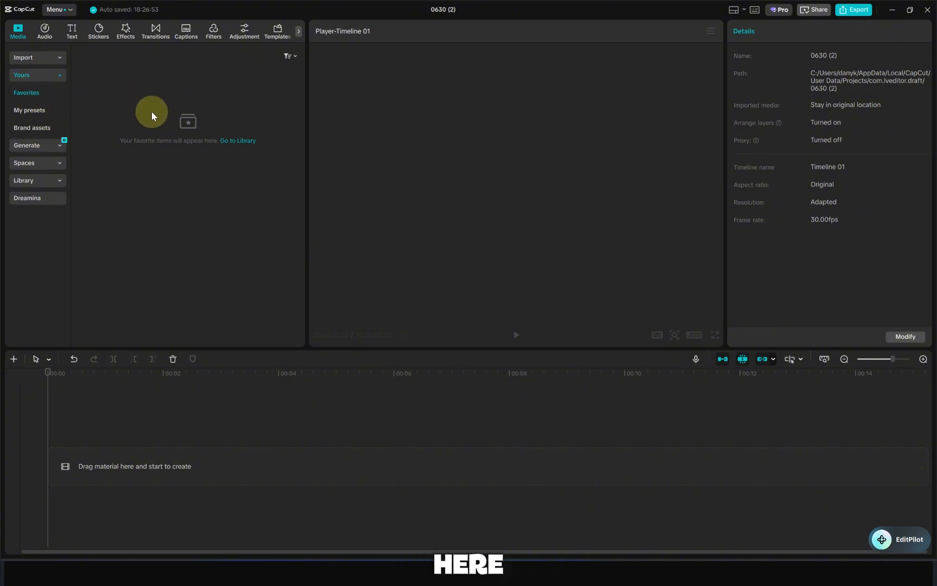
click(58, 112)
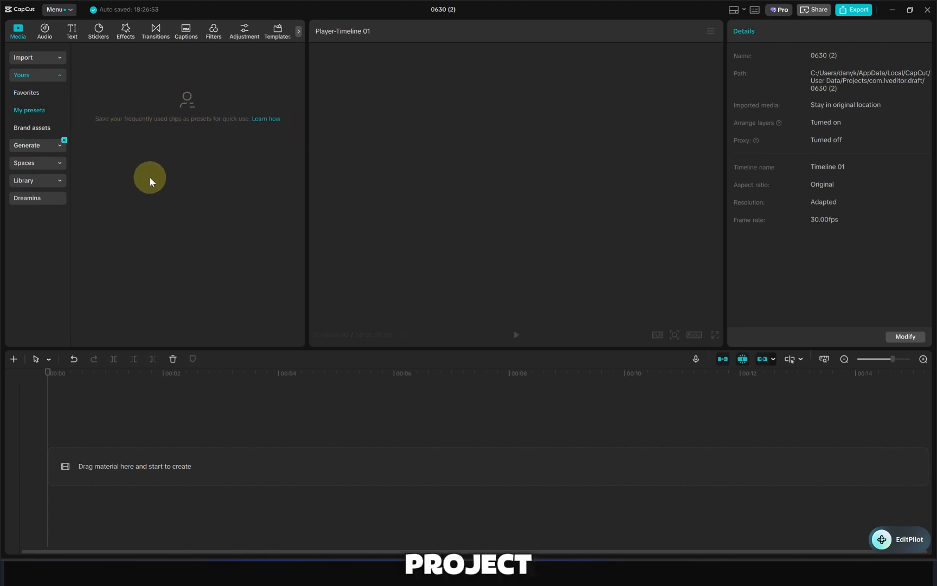
click(46, 130)
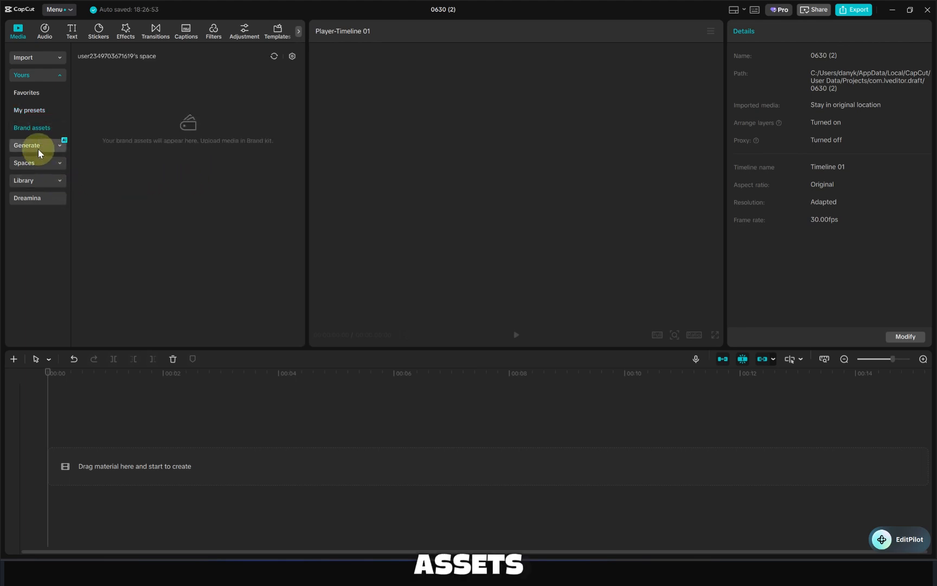
- In AI image generation, add the thumbnail as reference and enter the prompt 'I want to insert a man with a facial expression showing surprise.'
click(38, 148)
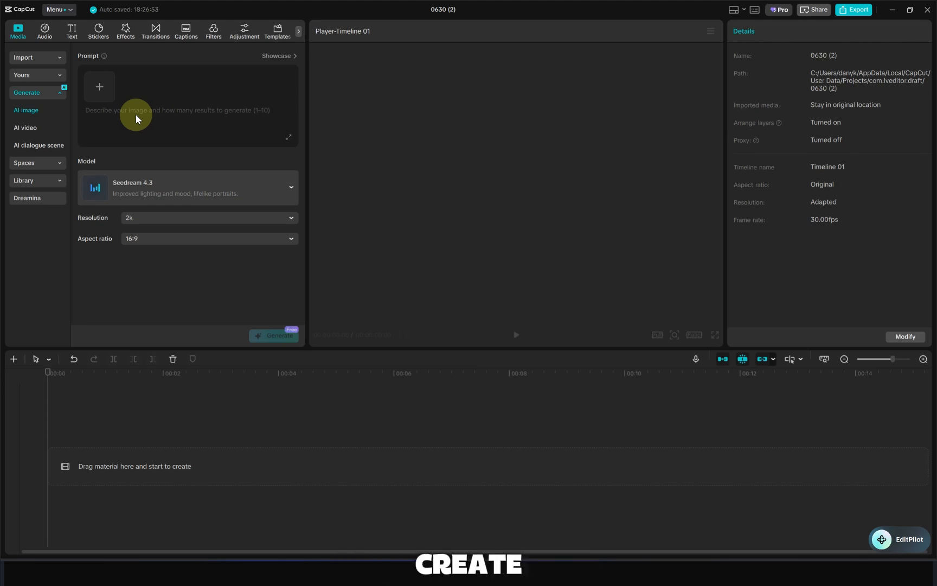
click(109, 104)
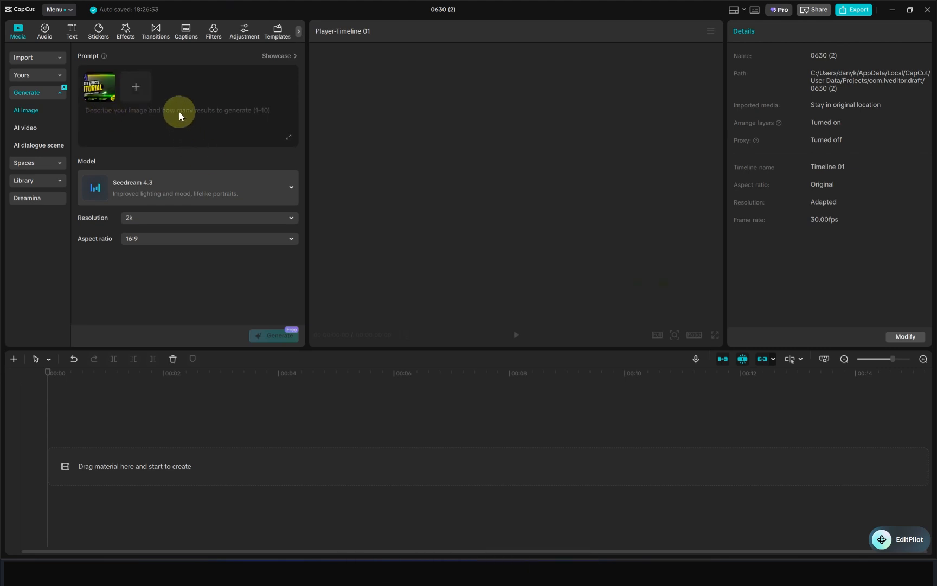
click(127, 109)
text(I want to insert a man with a facial expression showing surprise.)
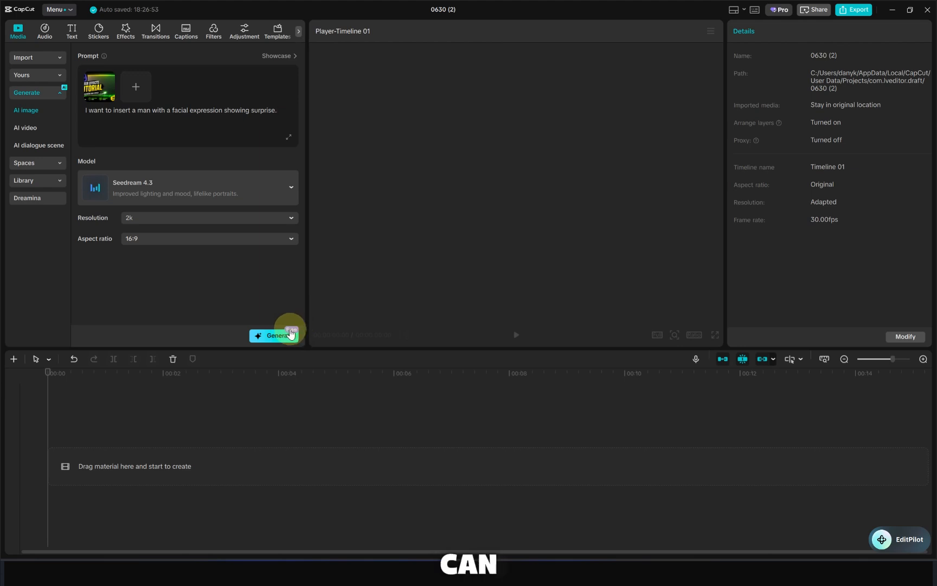
- Switch the image model to Seedream 4.5 and back to Seedream 4.3
click(266, 189)
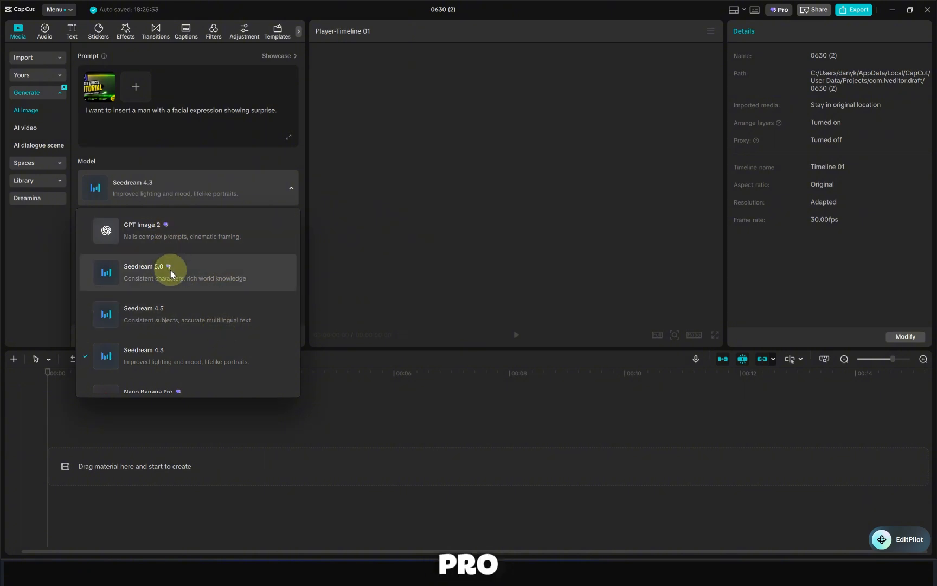
scroll(171, 273, down, 1)
click(171, 289)
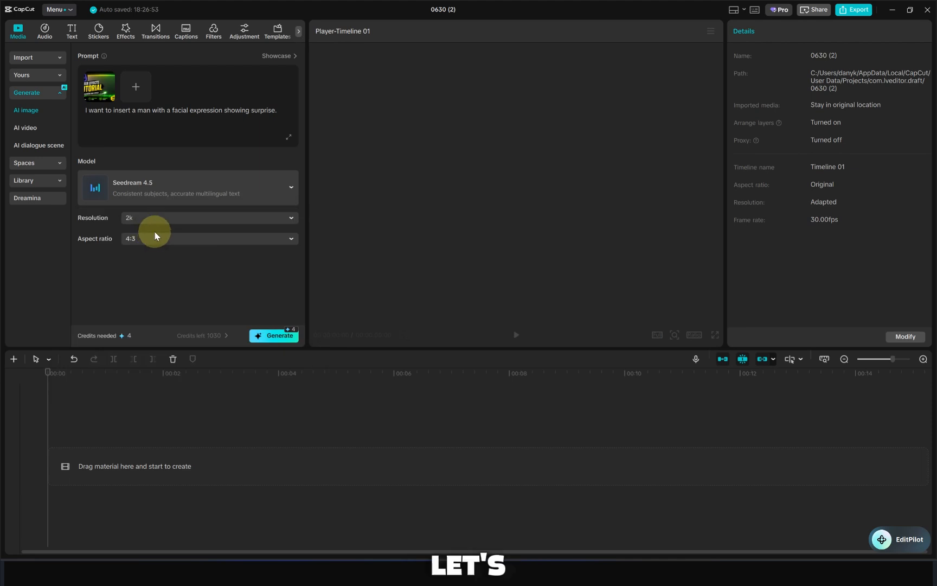
click(157, 191)
click(154, 269)
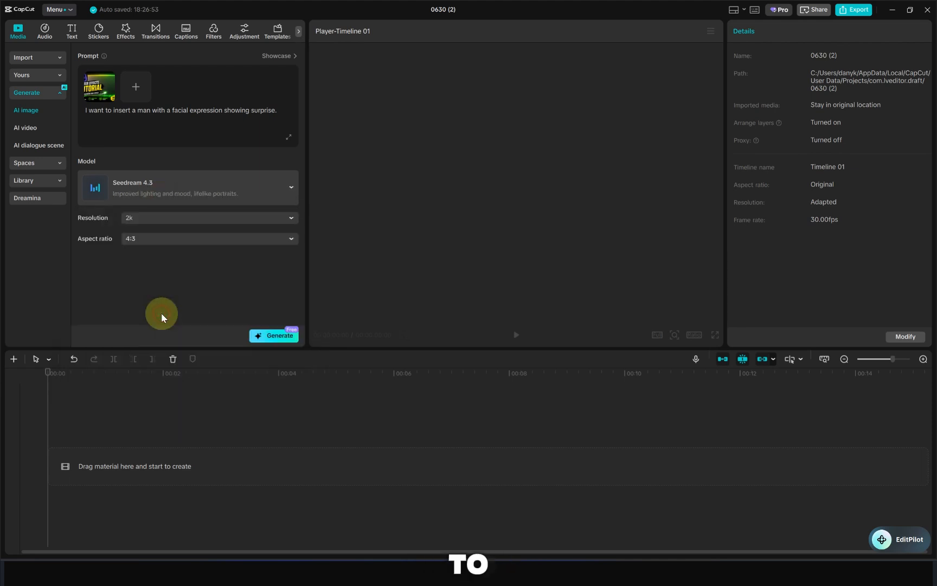
- Set the aspect ratio to 16:9 and generate the AI image
click(169, 238)
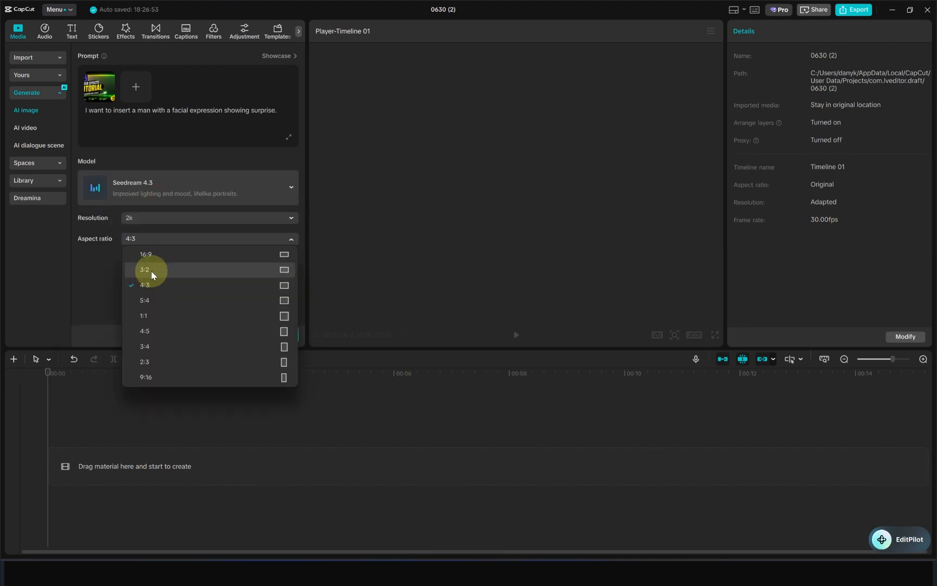
click(154, 254)
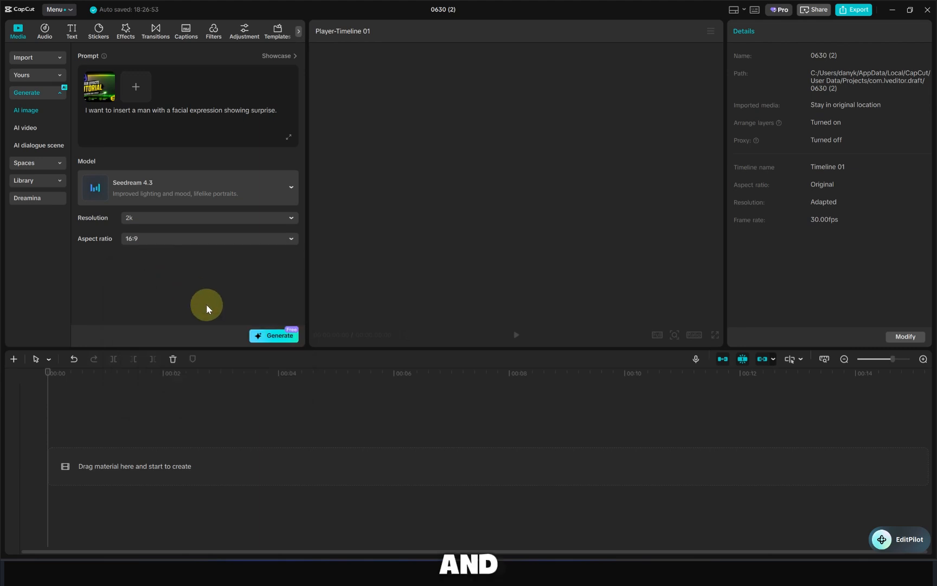
click(271, 337)
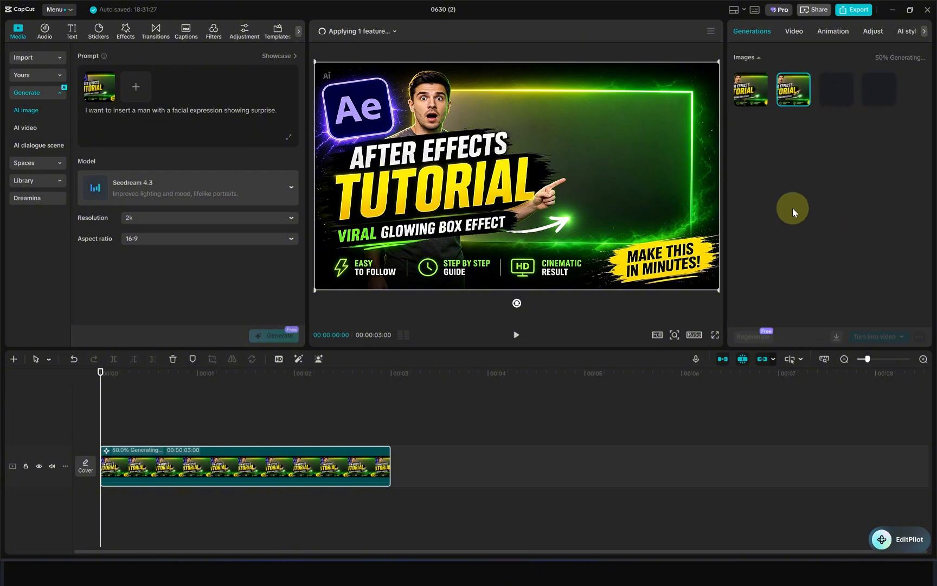
- Open AI video generation, choose the Sora 2 model and set the duration to 12s
click(32, 129)
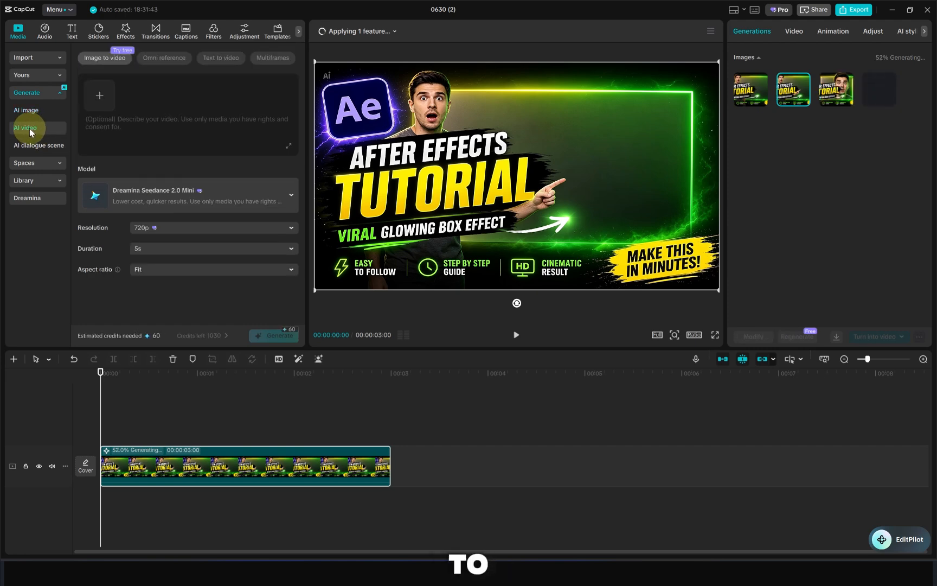
click(150, 268)
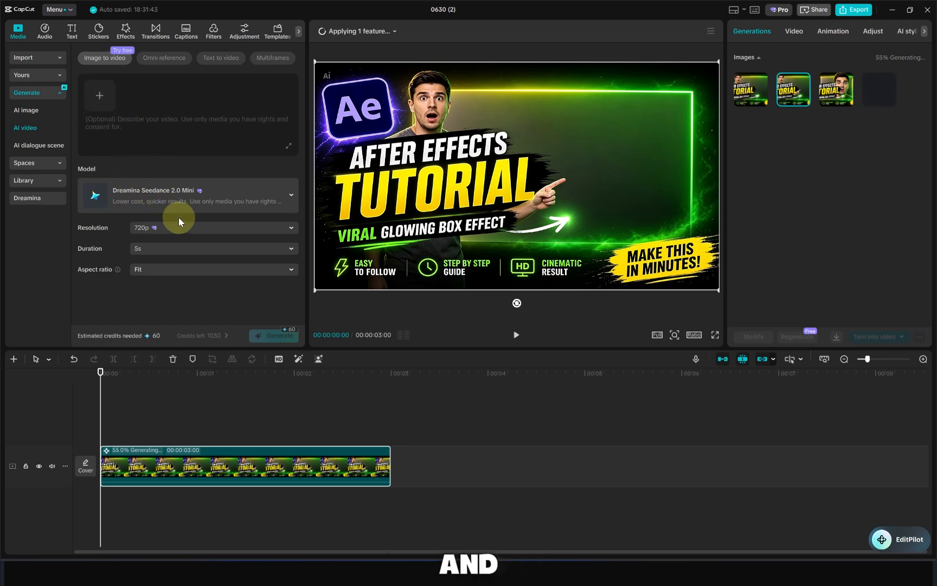
click(183, 197)
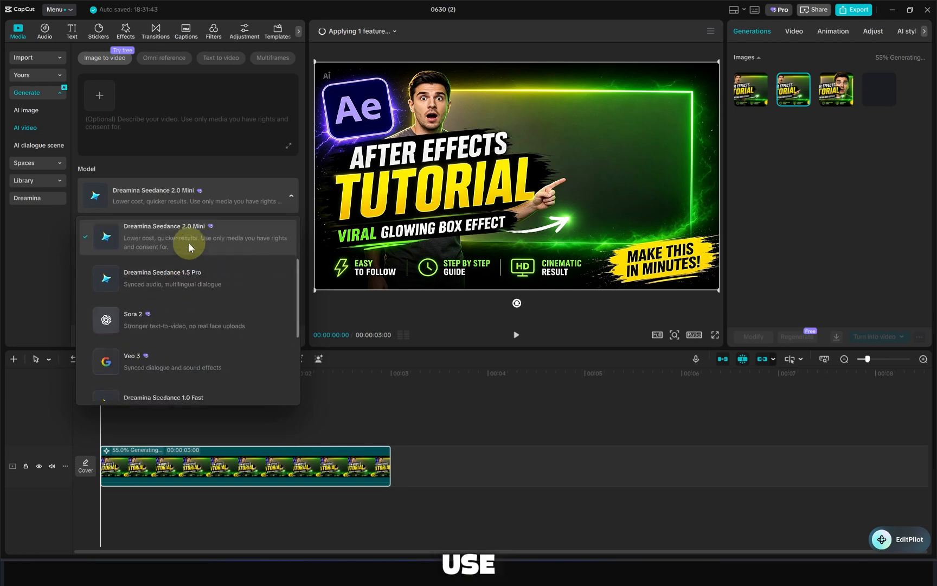
scroll(189, 243, down, 3)
scroll(188, 297, up, 2)
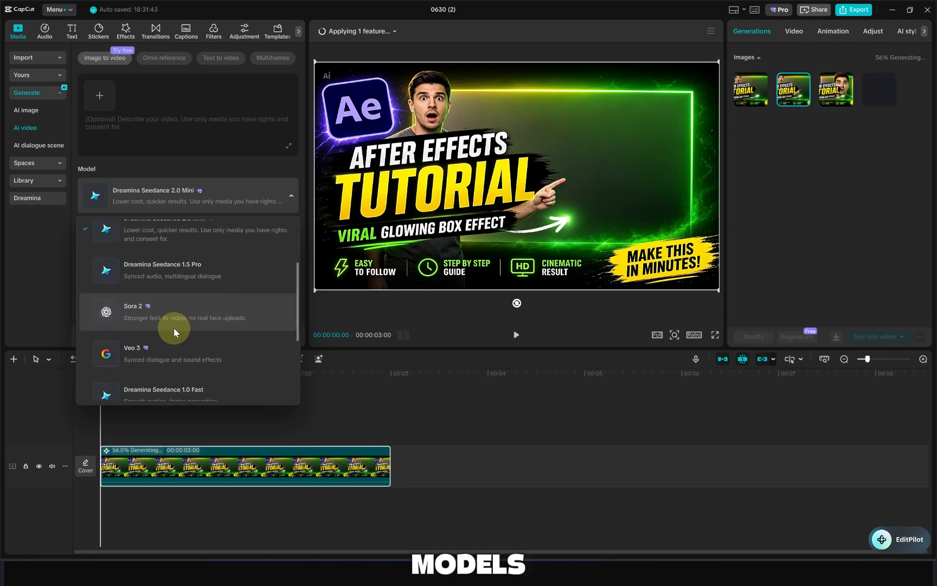
click(174, 326)
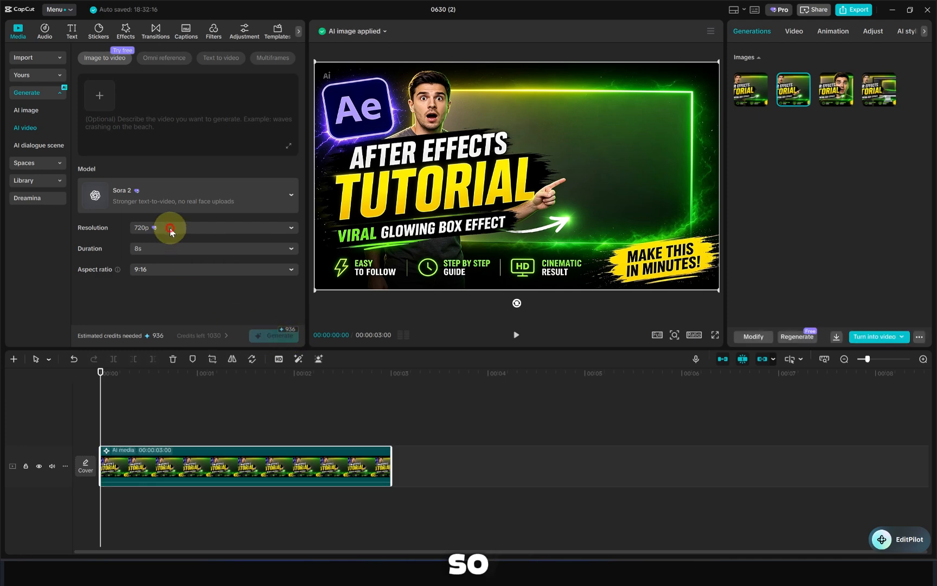
click(167, 251)
click(144, 258)
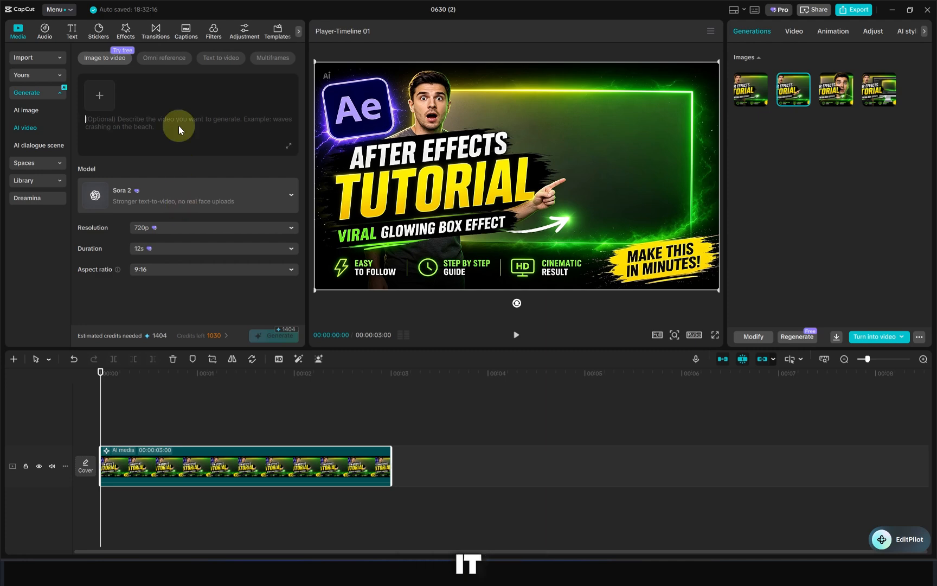
- Look through the Omni reference, Text to video and Multiframes video generation modes
click(177, 63)
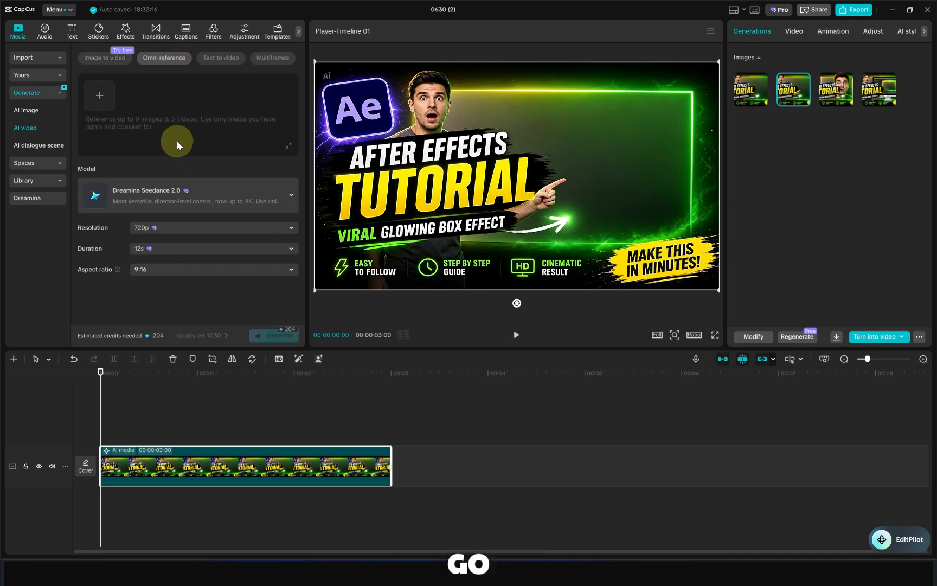
click(210, 58)
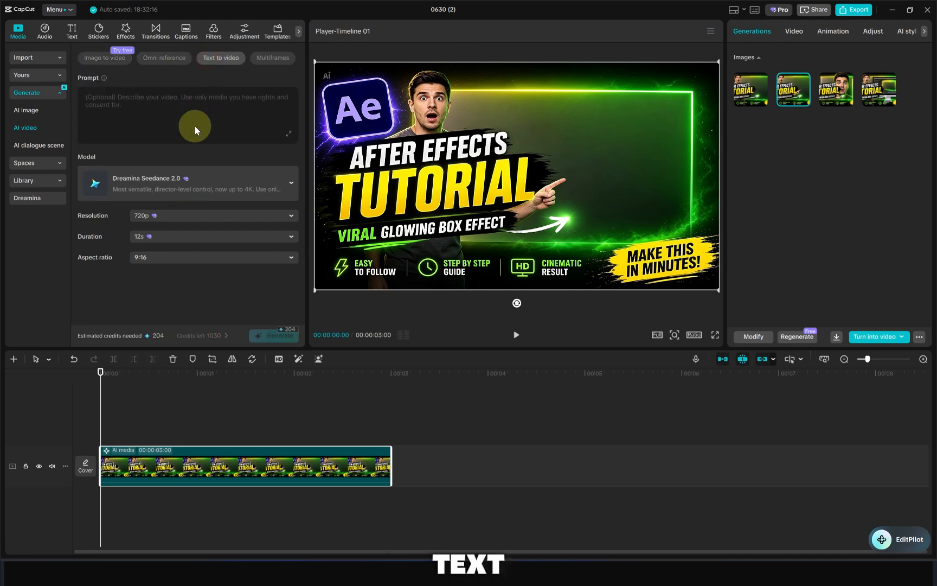
click(262, 59)
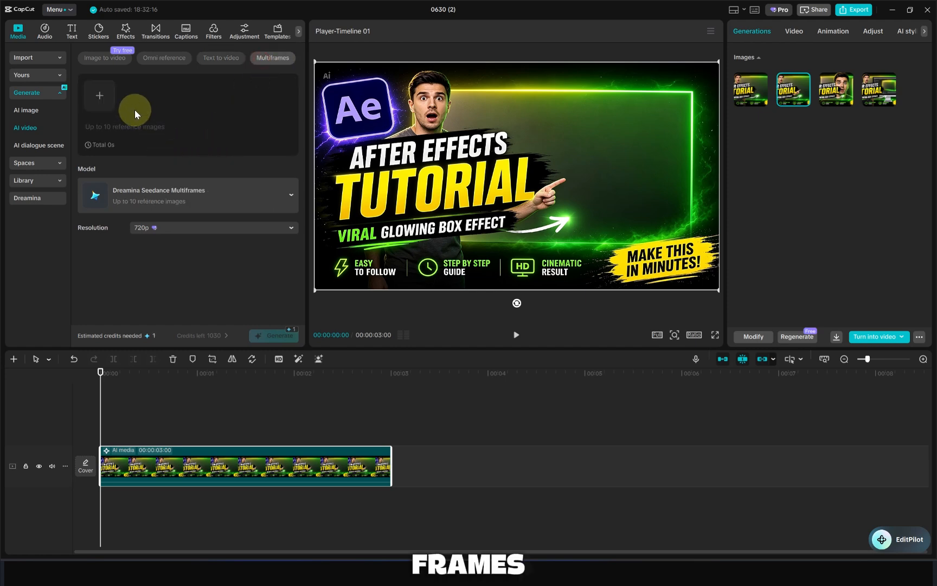
- Open the AI dialogue scene generator and dismiss its tip
click(48, 146)
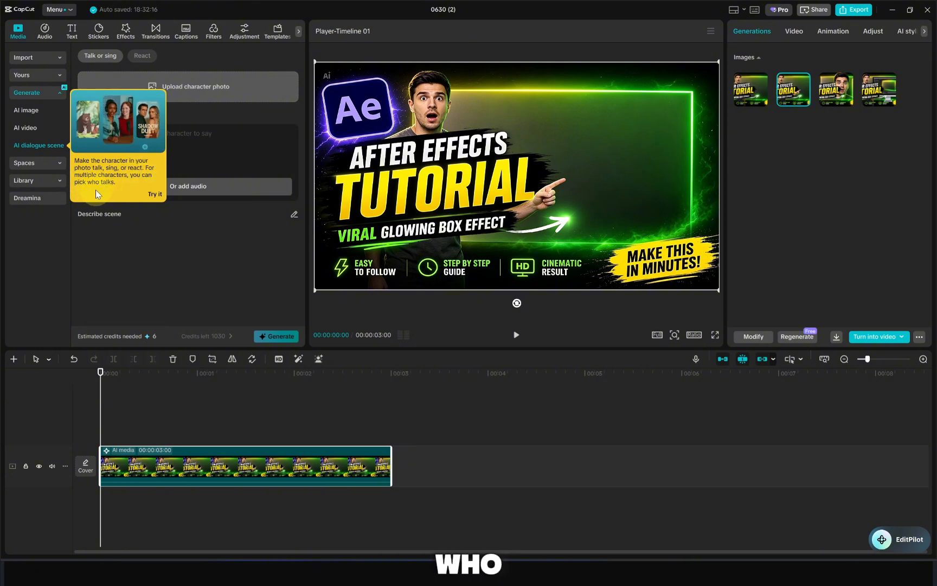
click(155, 194)
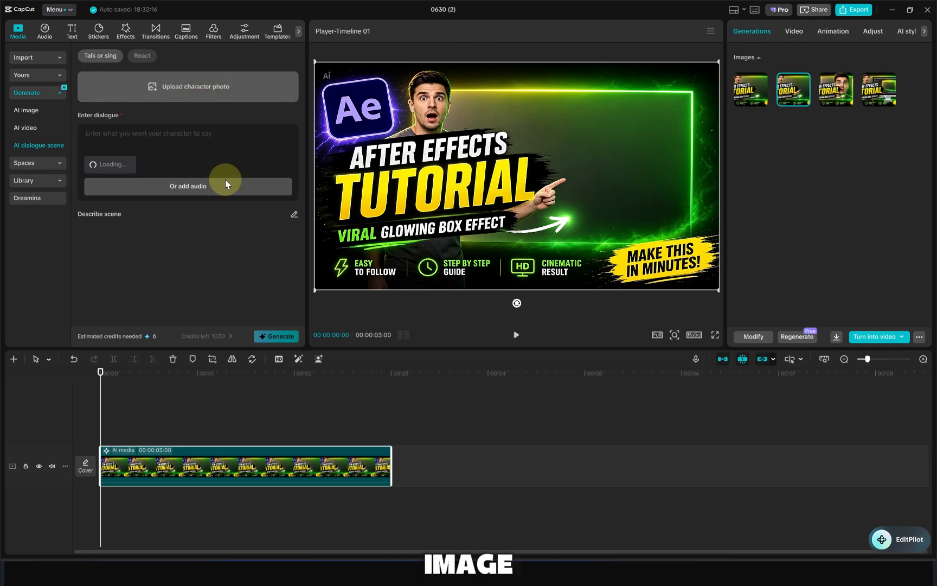
- Open the Spaces media library and dismiss its tip
click(44, 162)
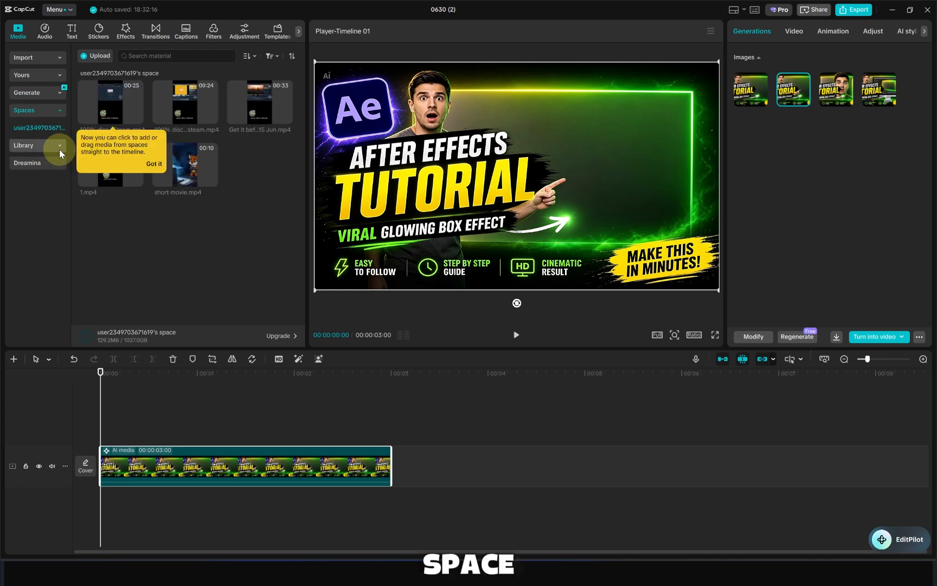
click(195, 246)
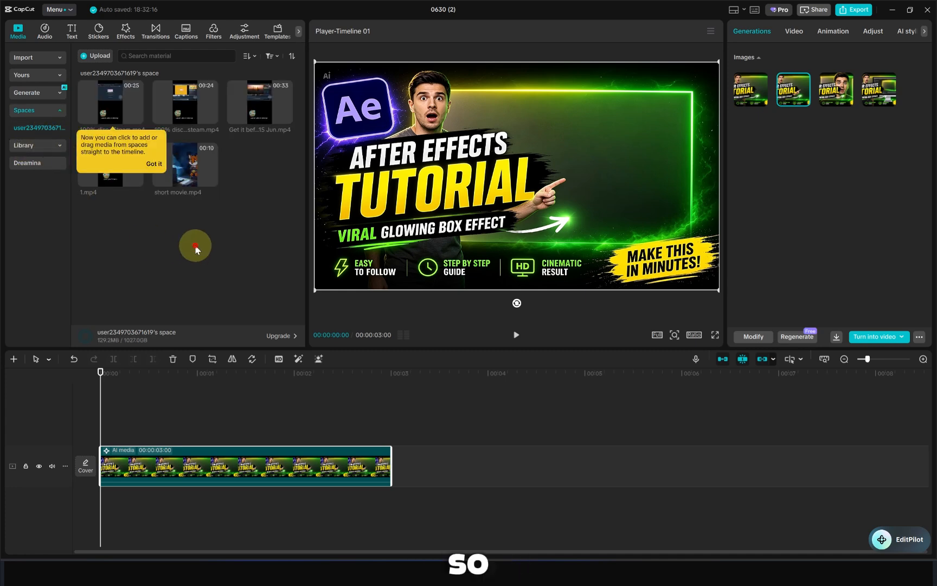
click(151, 163)
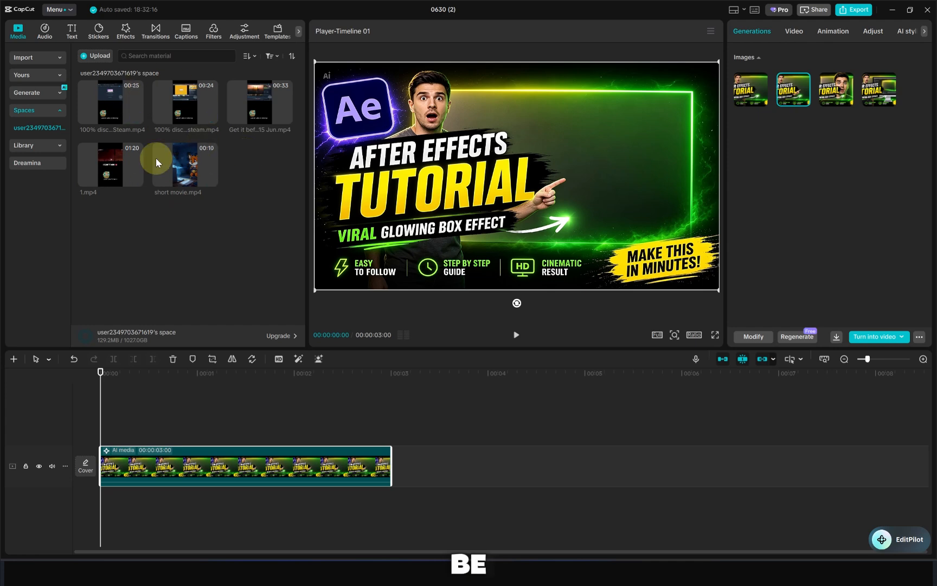
- Open the media Library and add the Trending cosmos flowers meadow clip to the timeline after the AI media clip, then preview it
click(54, 146)
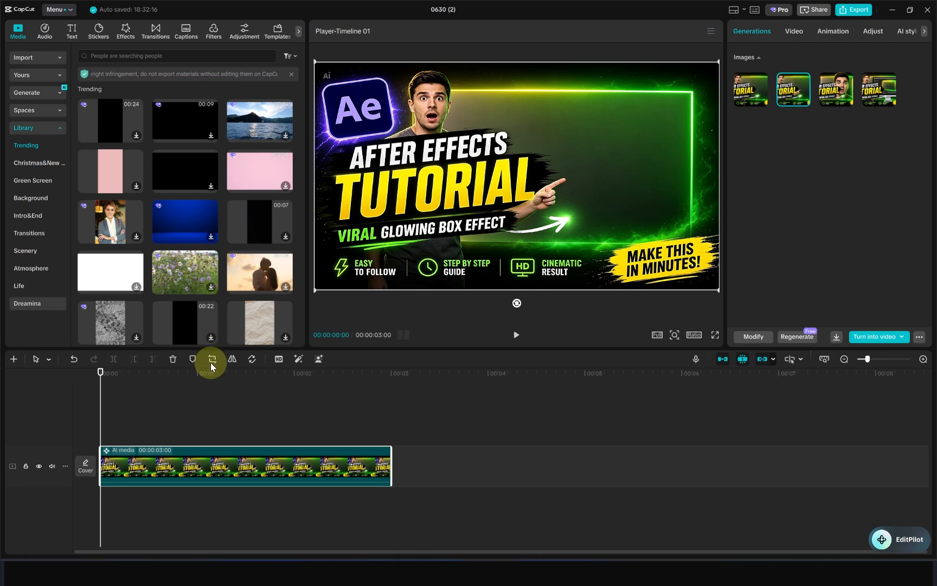
drag(186, 272, 390, 458)
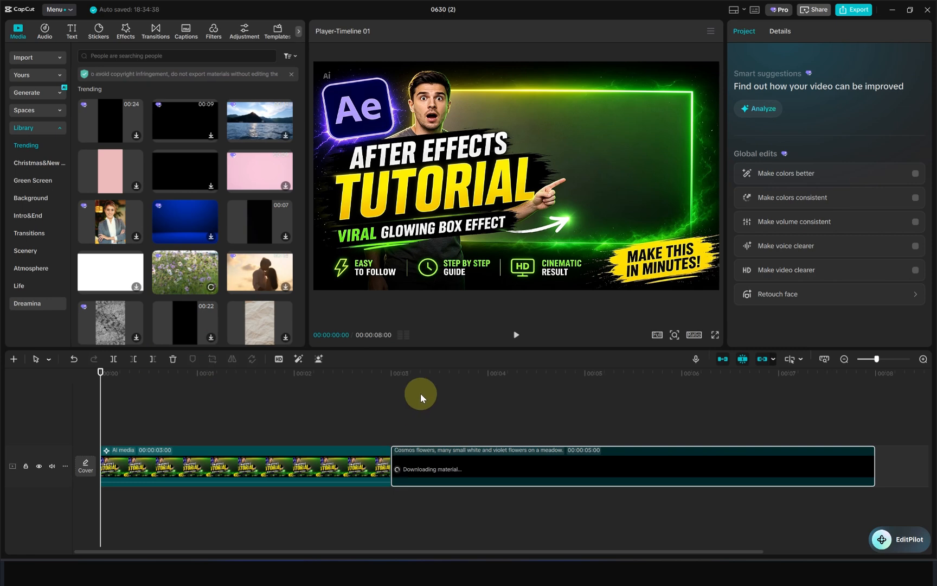
click(517, 375)
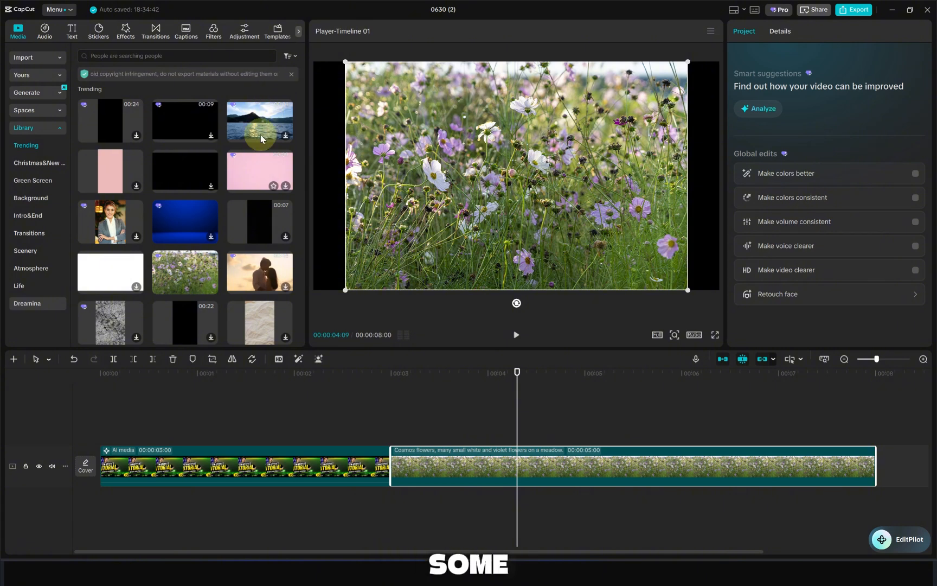
- Scroll through more Library clips, then open the AI image generator
mouse_move(199, 273)
scroll(197, 268, down, 2)
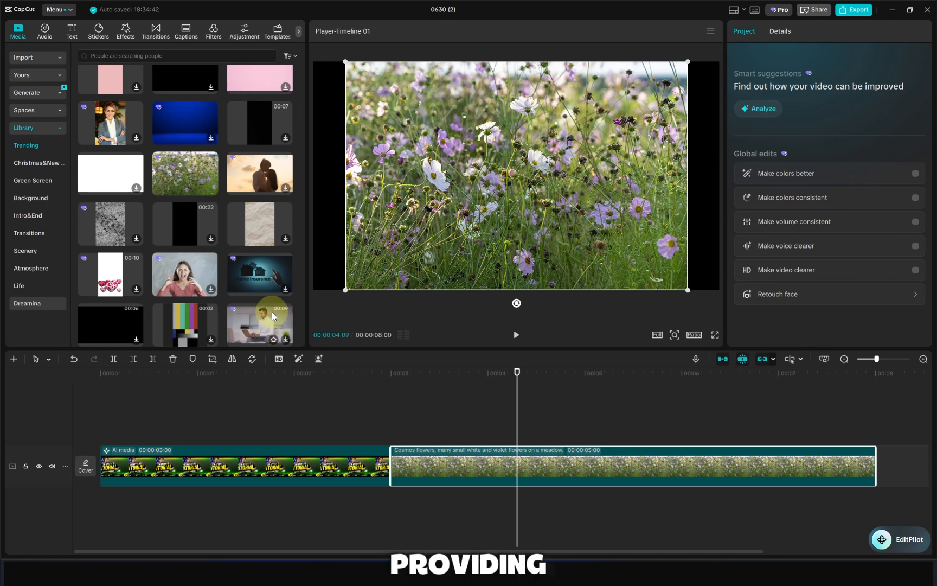
click(51, 92)
click(35, 114)
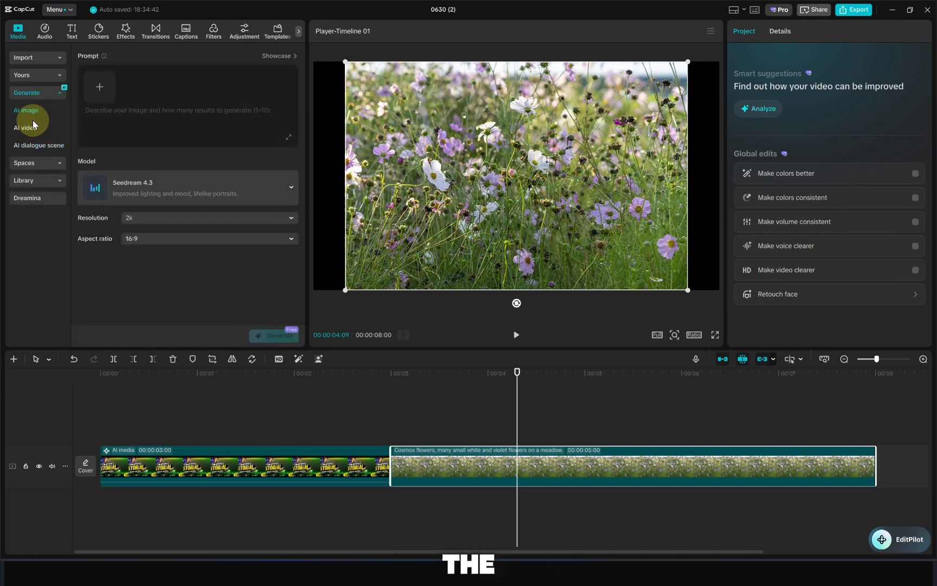
- Select the AI media clip and switch its image through the generated variations, finishing on the first one
click(261, 462)
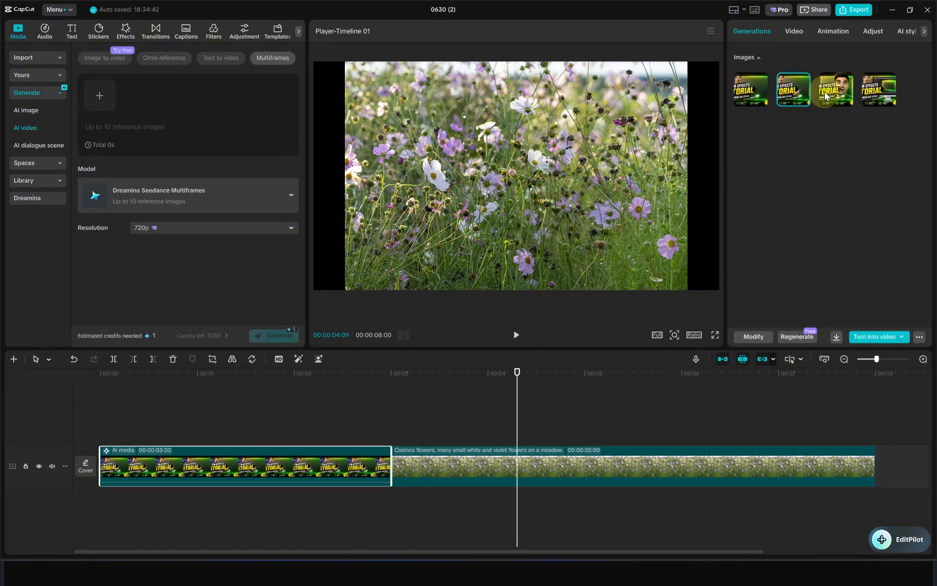
drag(517, 425, 279, 398)
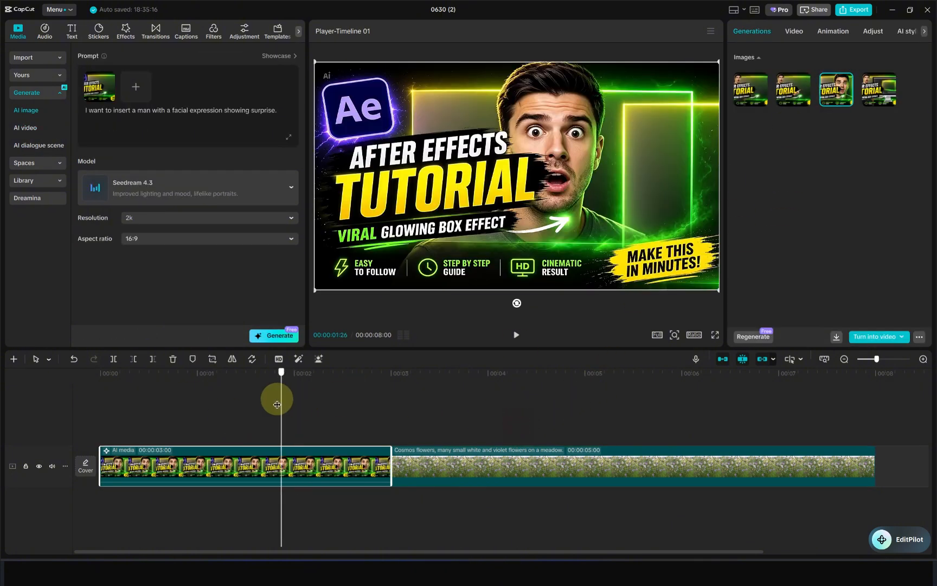
click(884, 89)
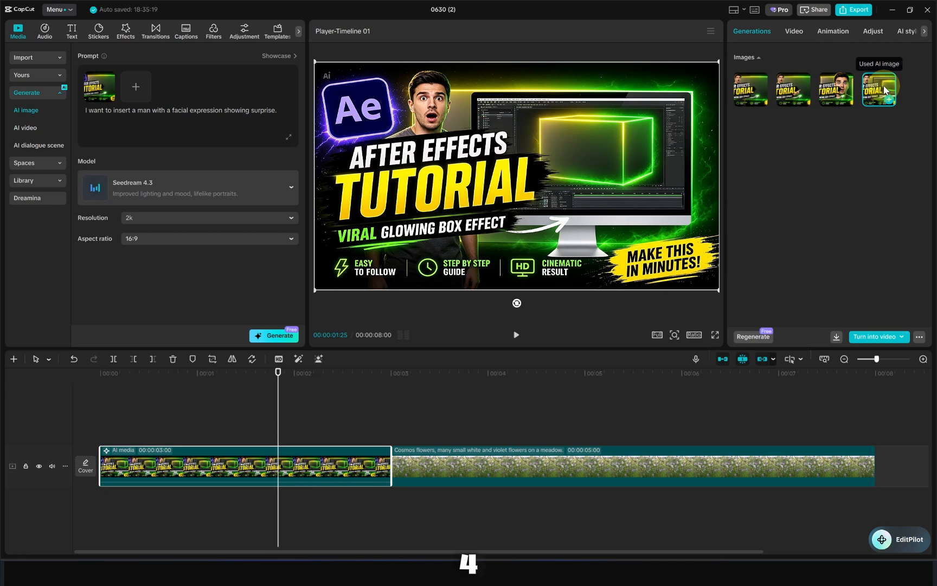
click(832, 91)
click(799, 91)
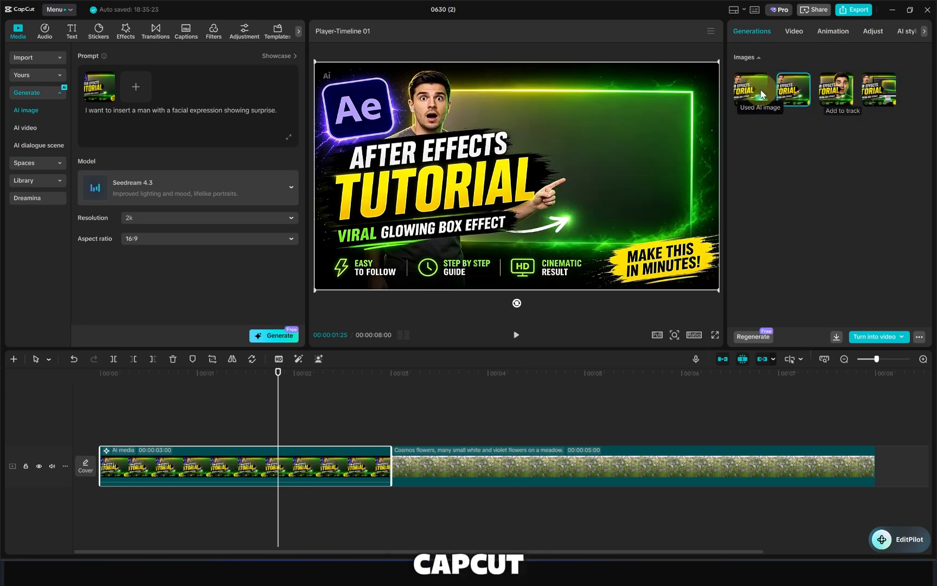
click(762, 92)
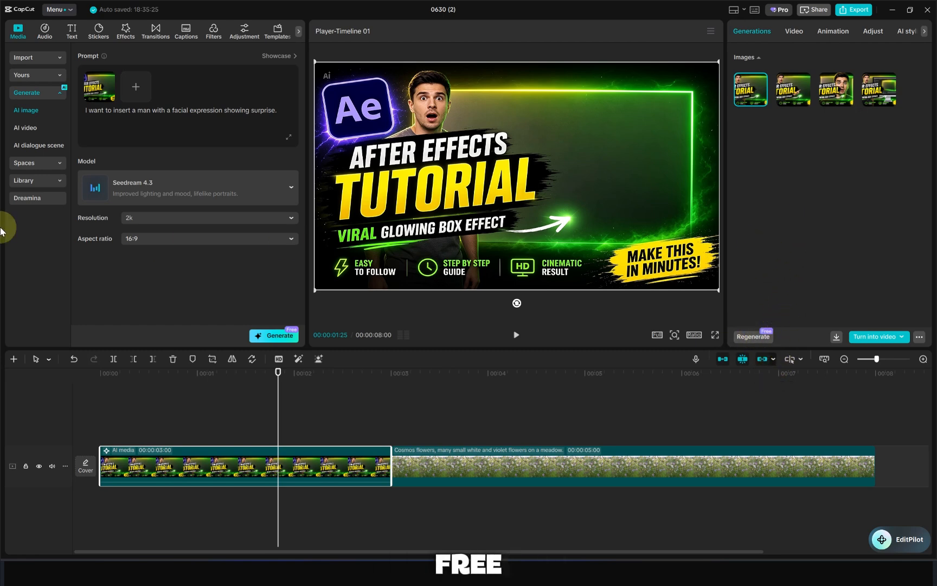
- Open the Dreamina assets section of the media panel
click(22, 198)
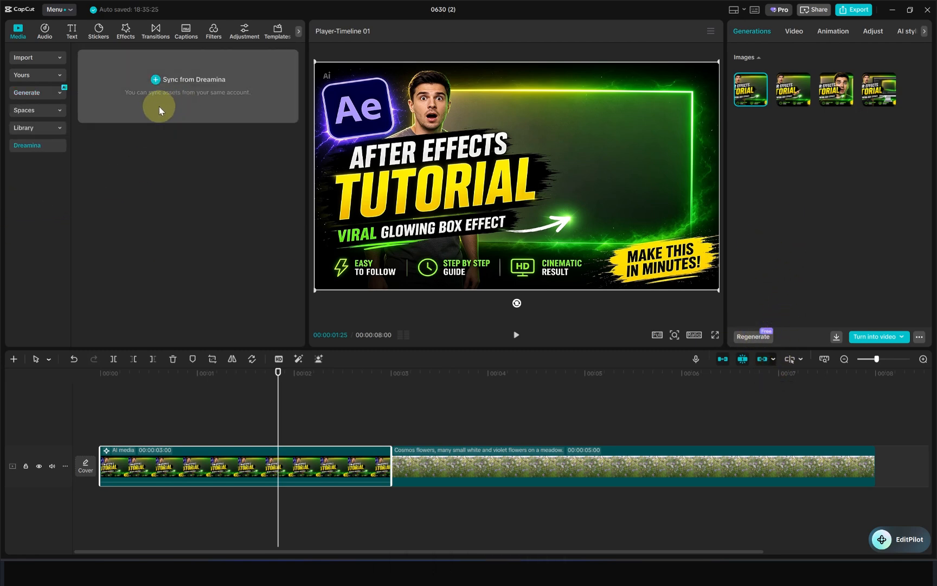